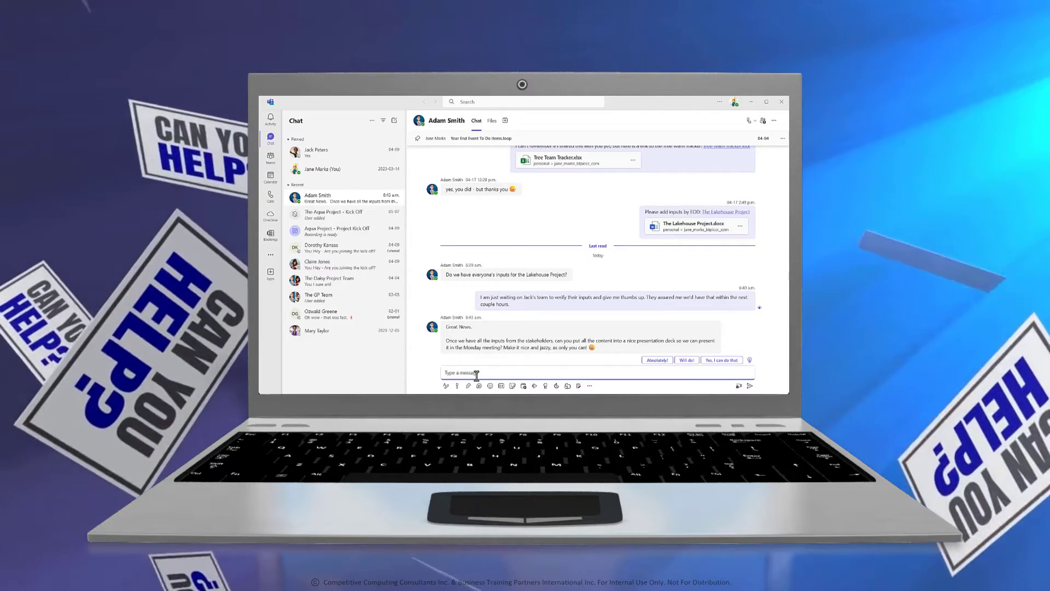
text(I sure can!)
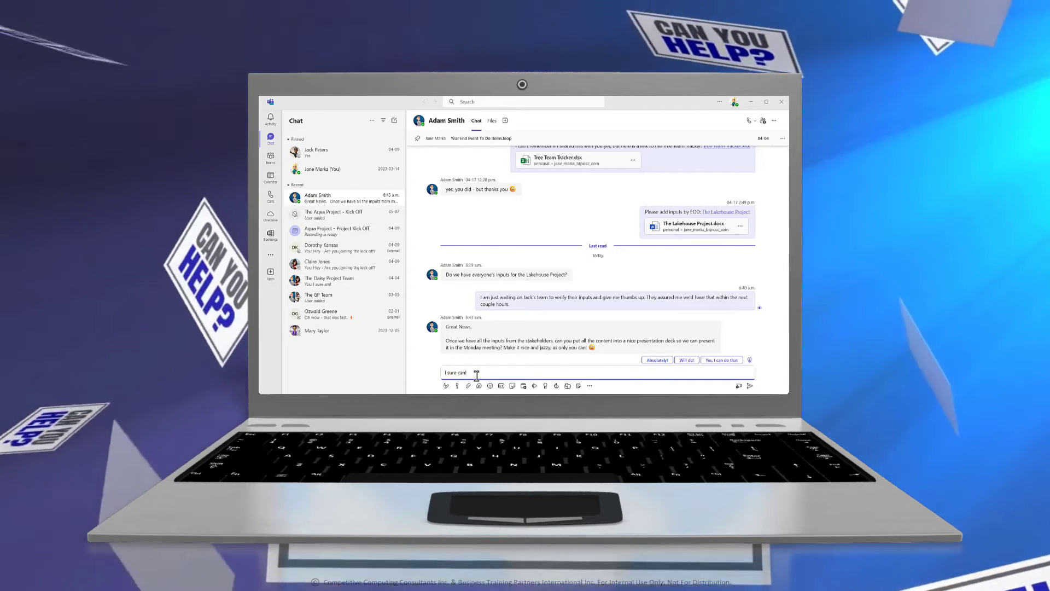
key(Return)
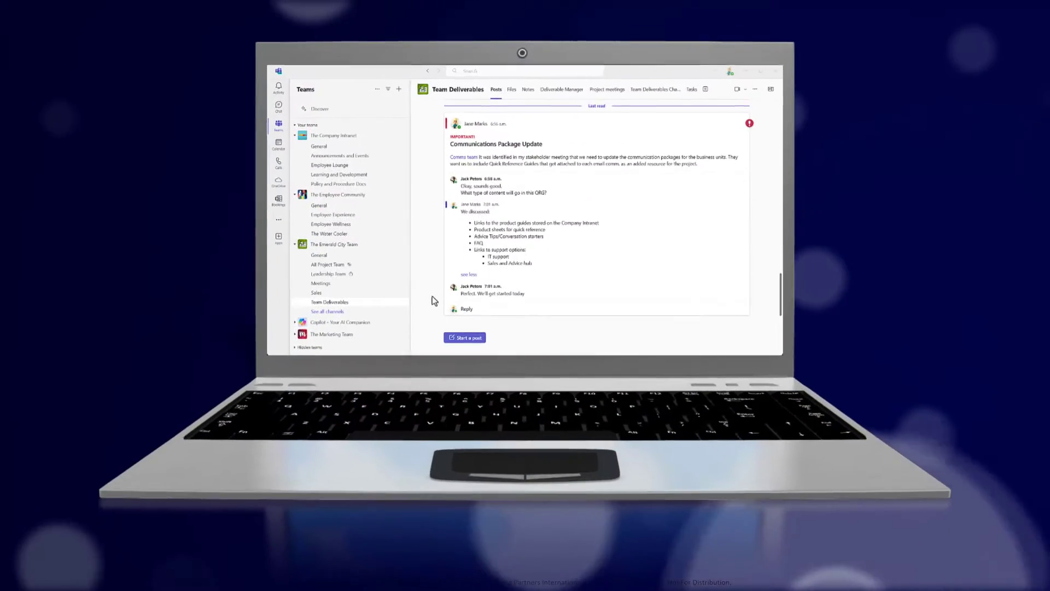
- Reply in the Communications Package Update thread, promising to touch base early next week
click(466, 309)
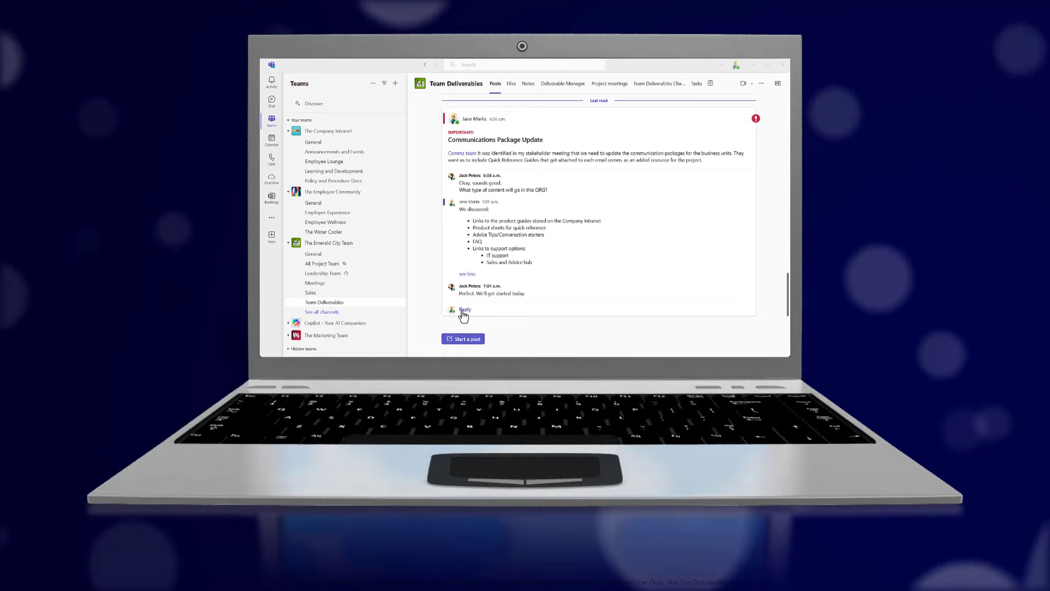
text(I w)
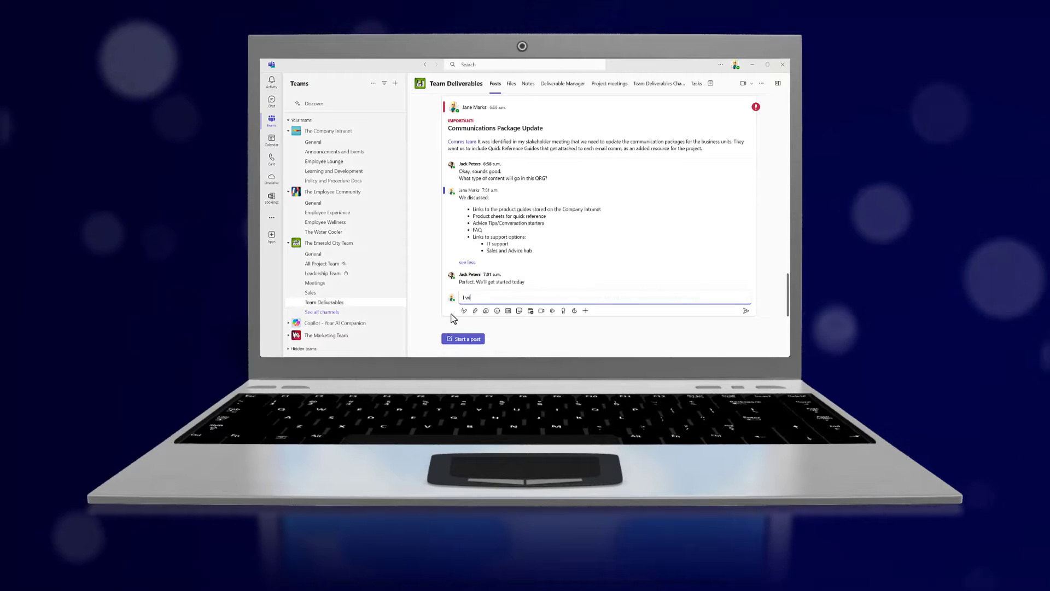
text(ill touch base with you early next week to check in on progress. Let me know if you need anything in the meantime.)
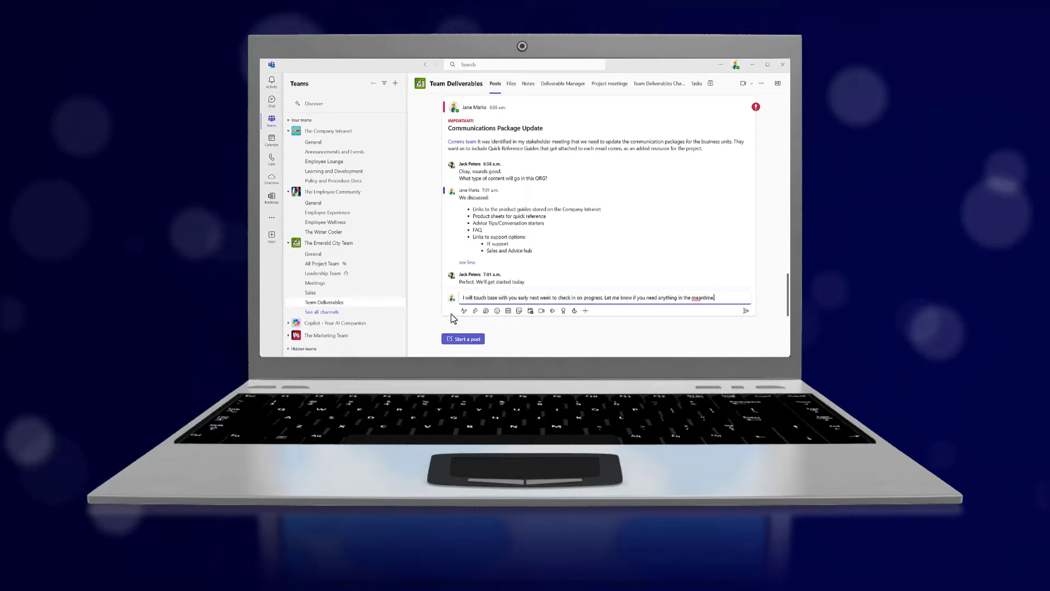
key(Return)
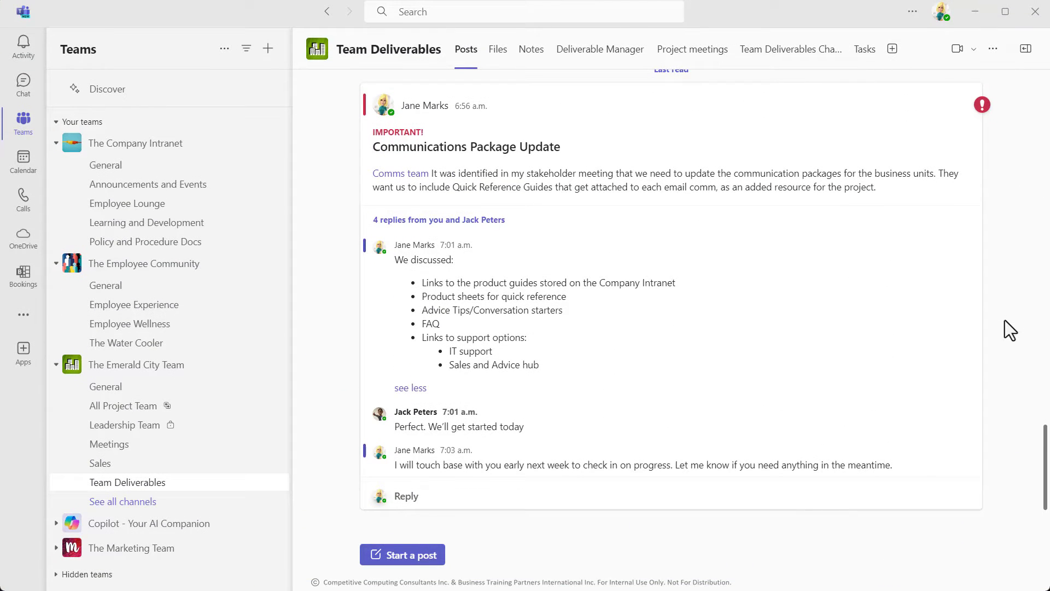
mouse_move(964, 115)
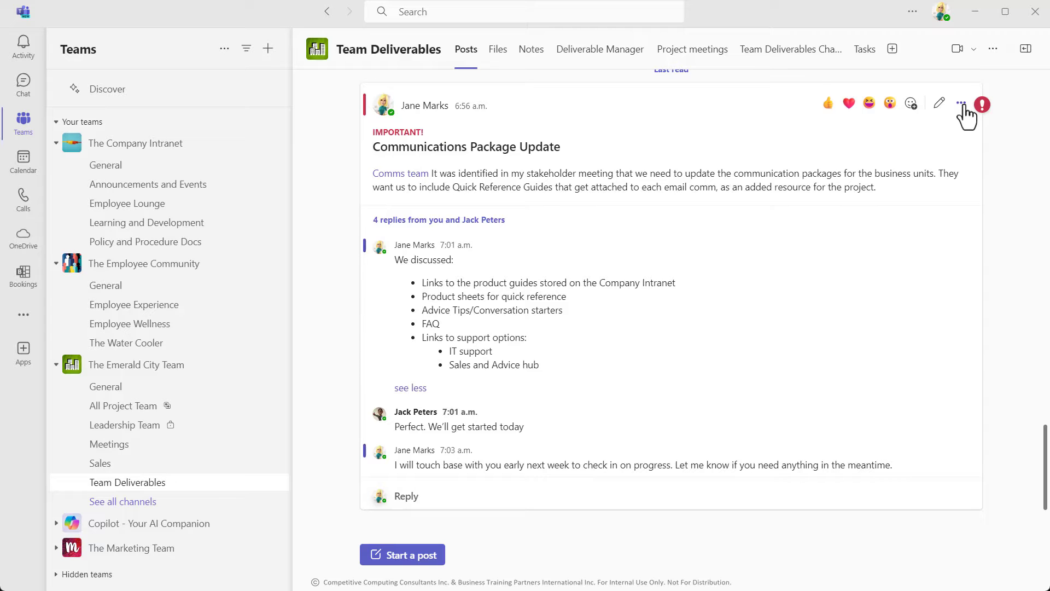
- Start a new task from the Communications Package Update post's More actions menu
click(961, 103)
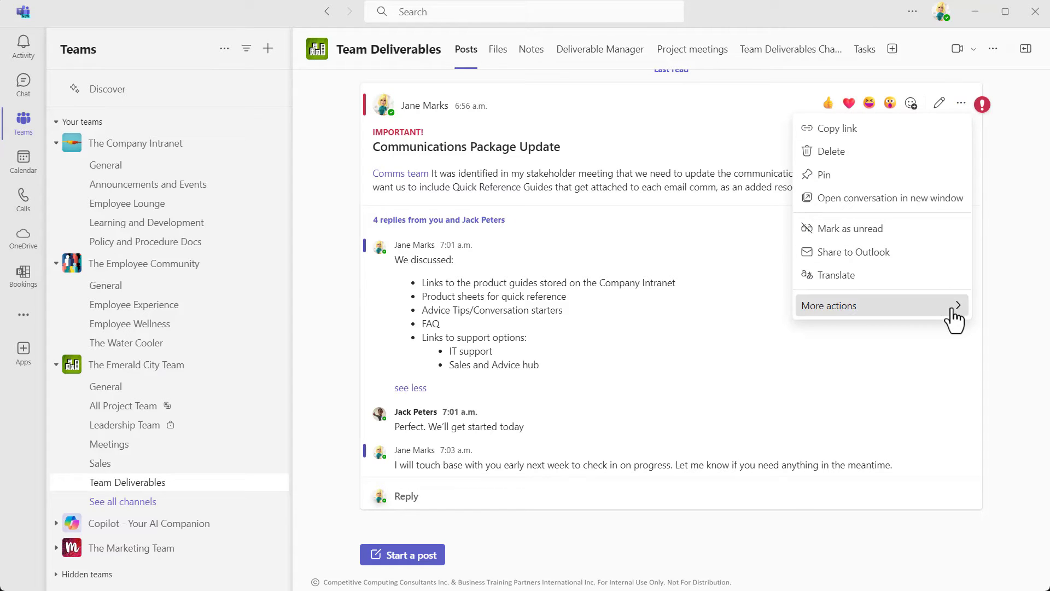
mouse_move(882, 305)
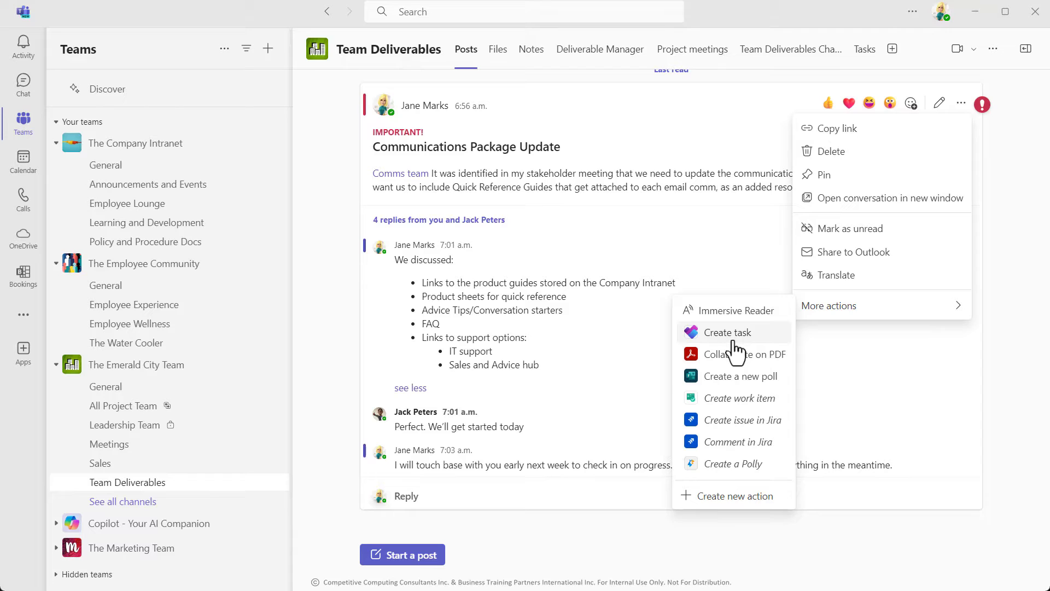
click(728, 332)
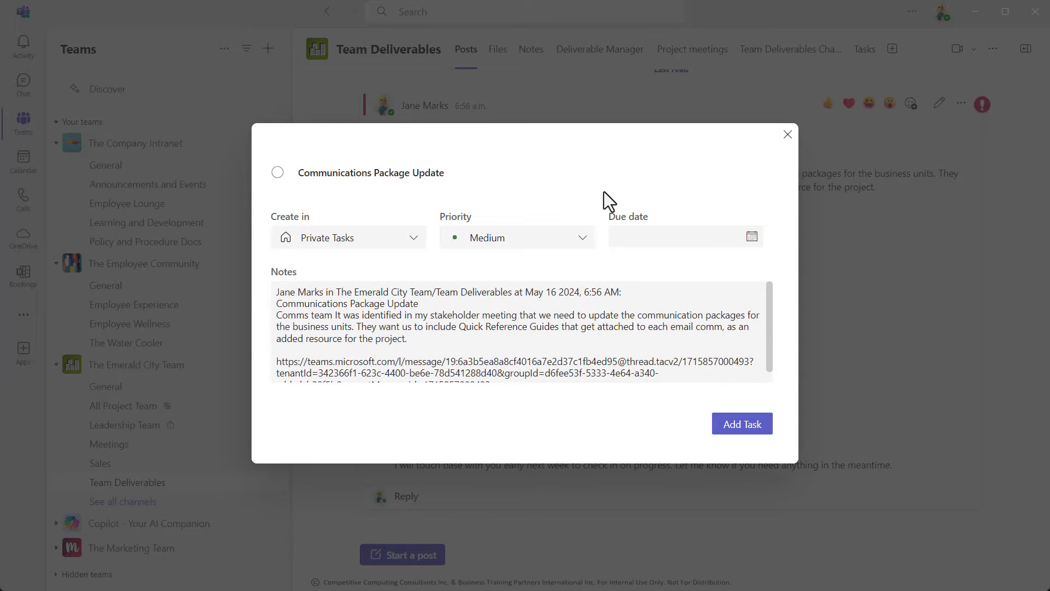
- Retitle the task 'Follow Up with Jack - Communications Package Update' and add a touch-base note line
click(503, 172)
text(Follow Up with Jack -)
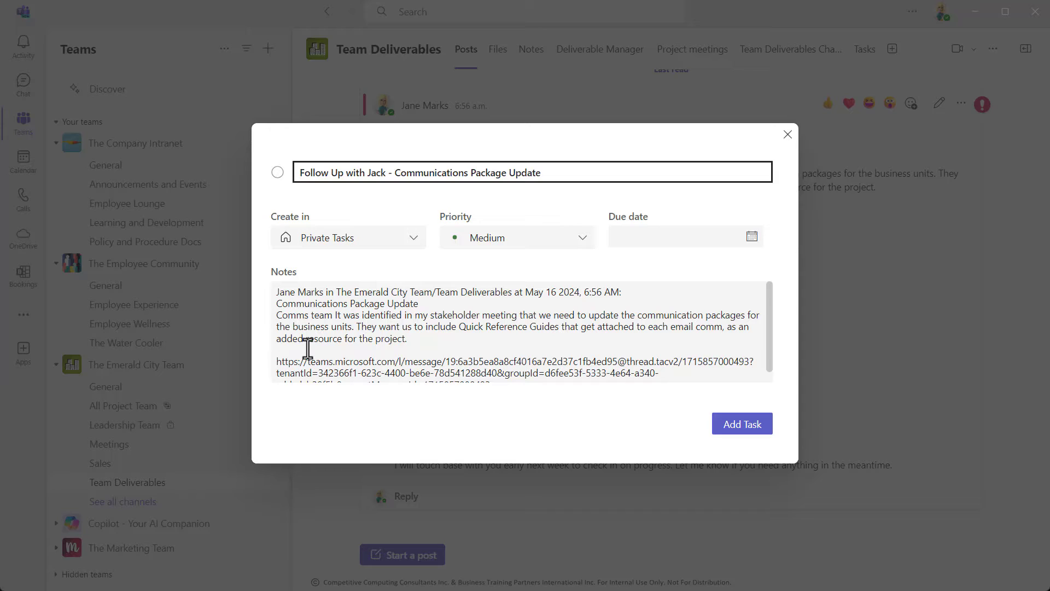
scroll(335, 370, down, 1)
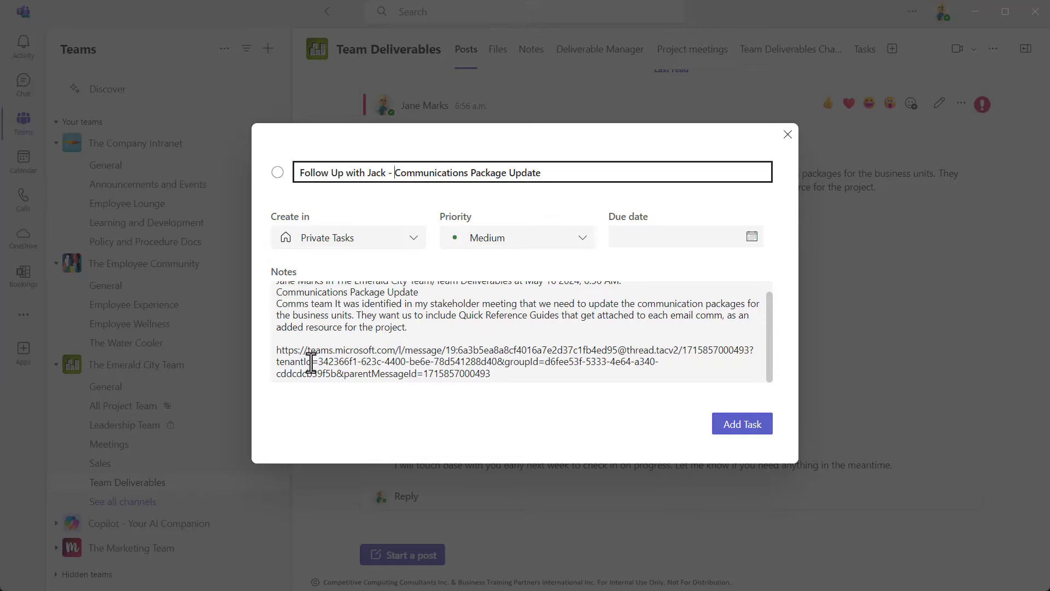
click(276, 294)
key(Return)
text(Touch base with Jack to ensure his team is on track for the comms package update)
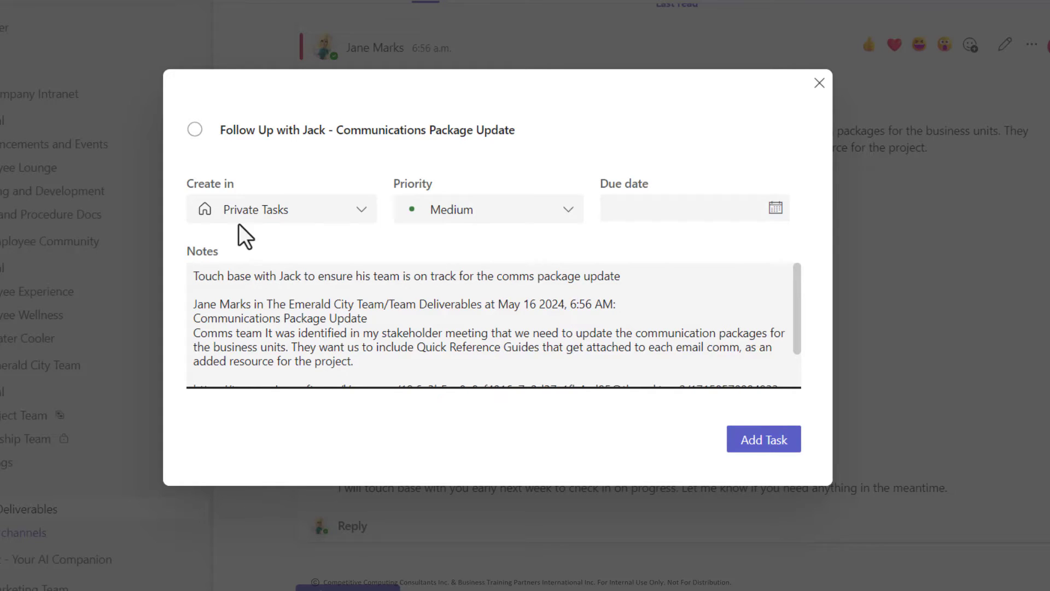
- Set the task's plan to Project Tasks and keep the bucket as Phase 3
click(362, 212)
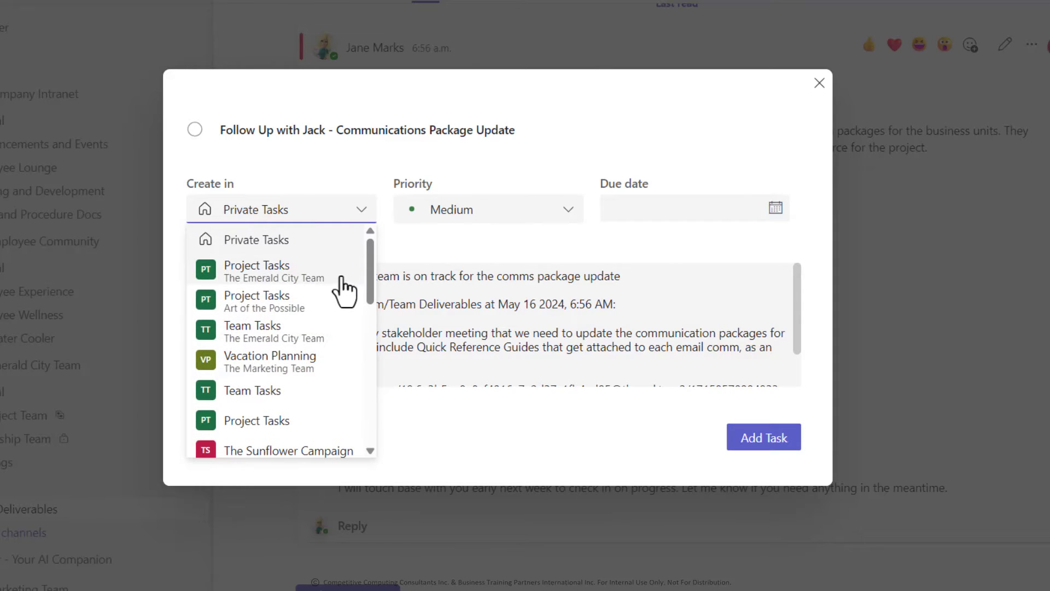
click(279, 272)
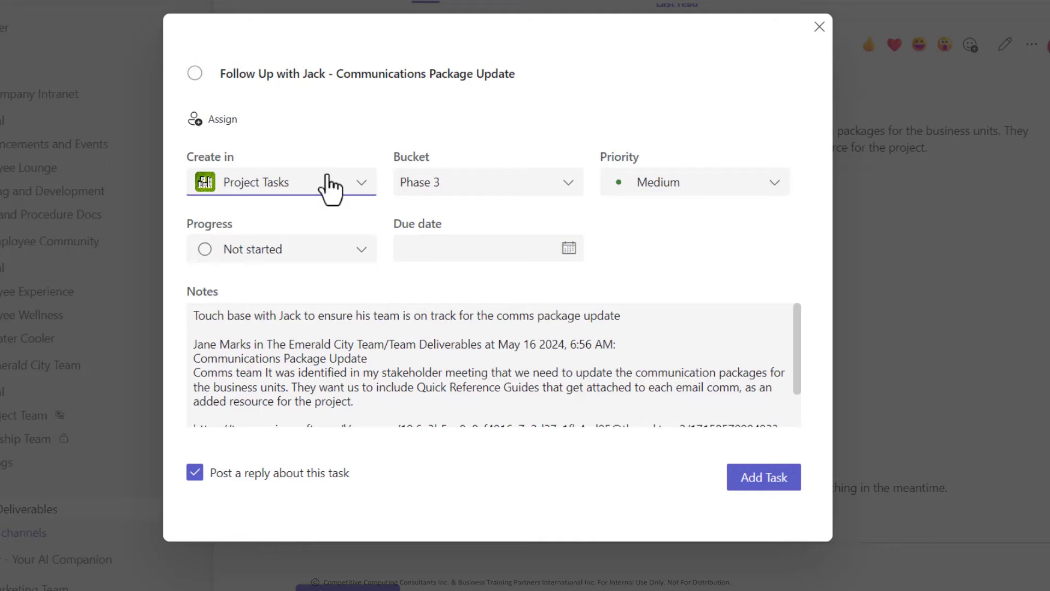
click(568, 189)
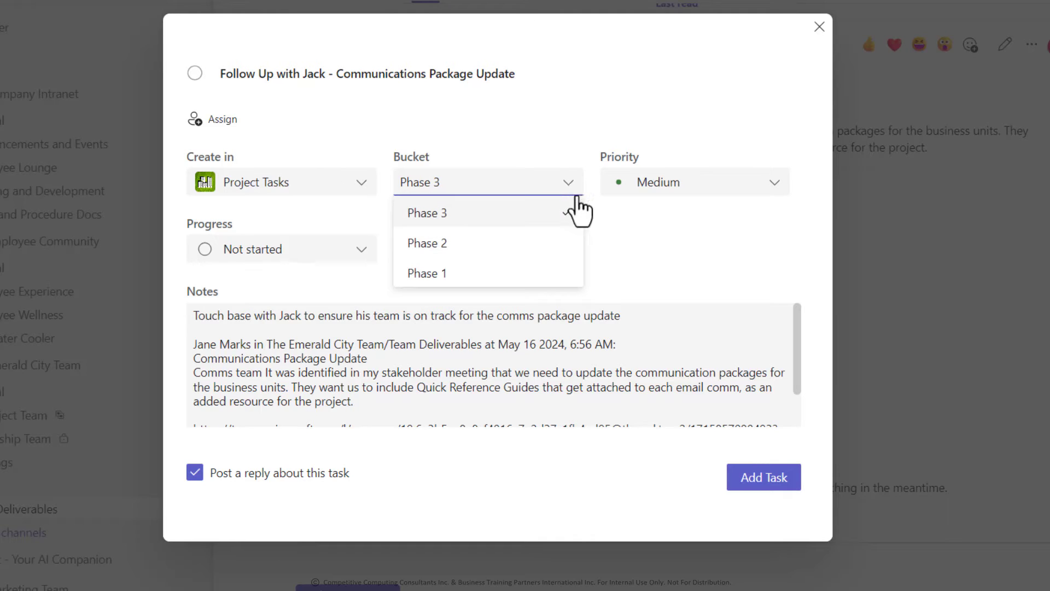
click(650, 236)
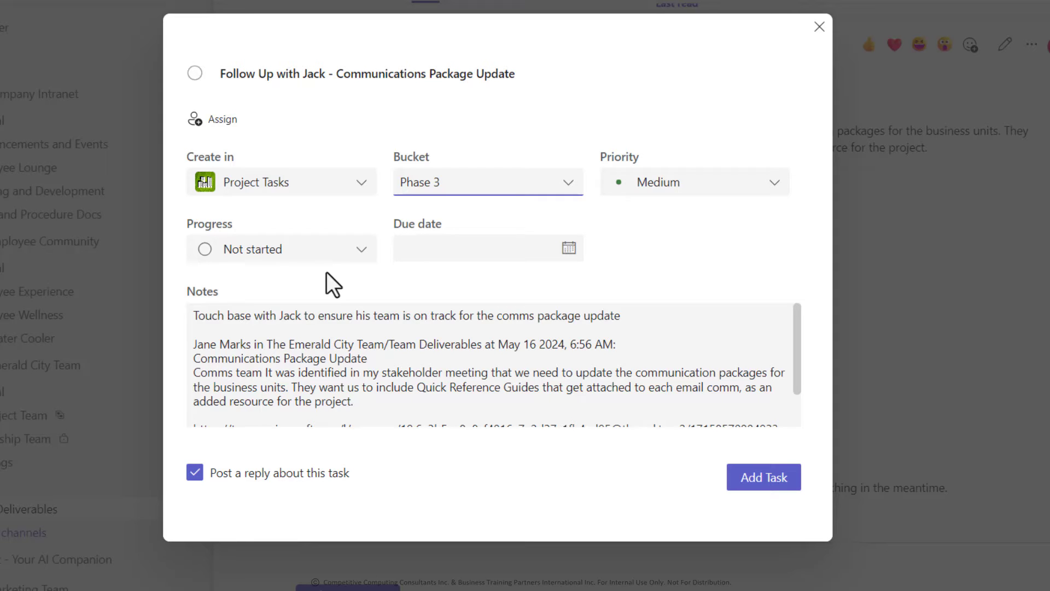
- Switch the task back to Private Tasks, set Important priority and due 05/20/2024, and add it
click(361, 183)
click(257, 213)
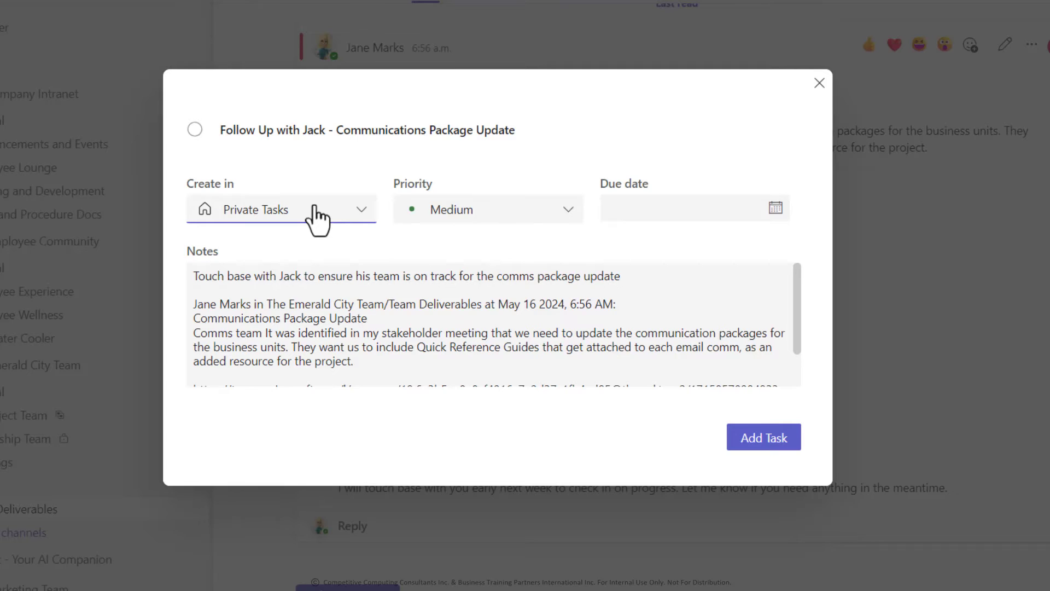
click(567, 212)
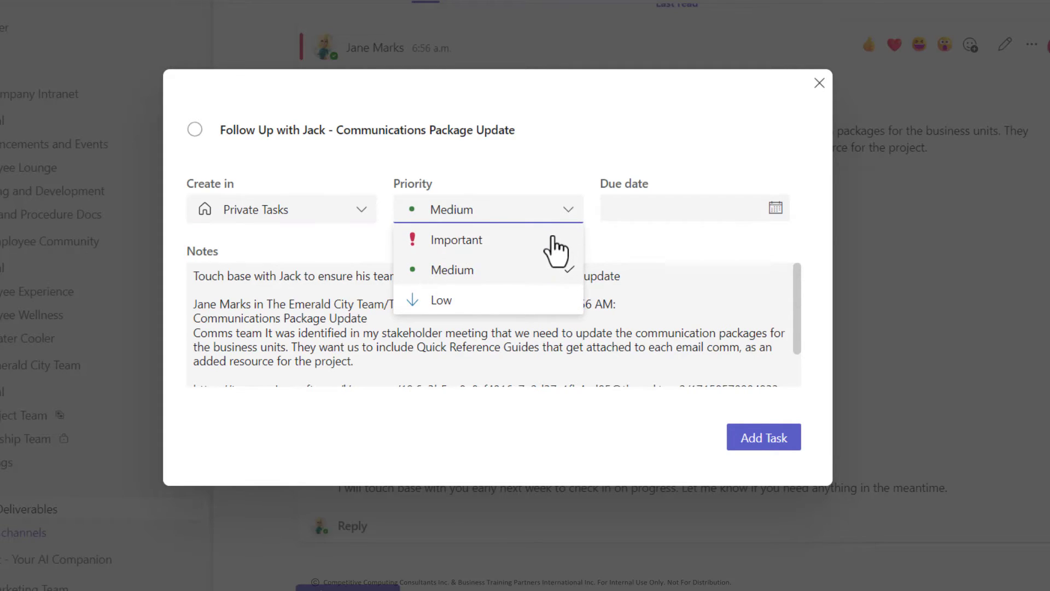
click(552, 267)
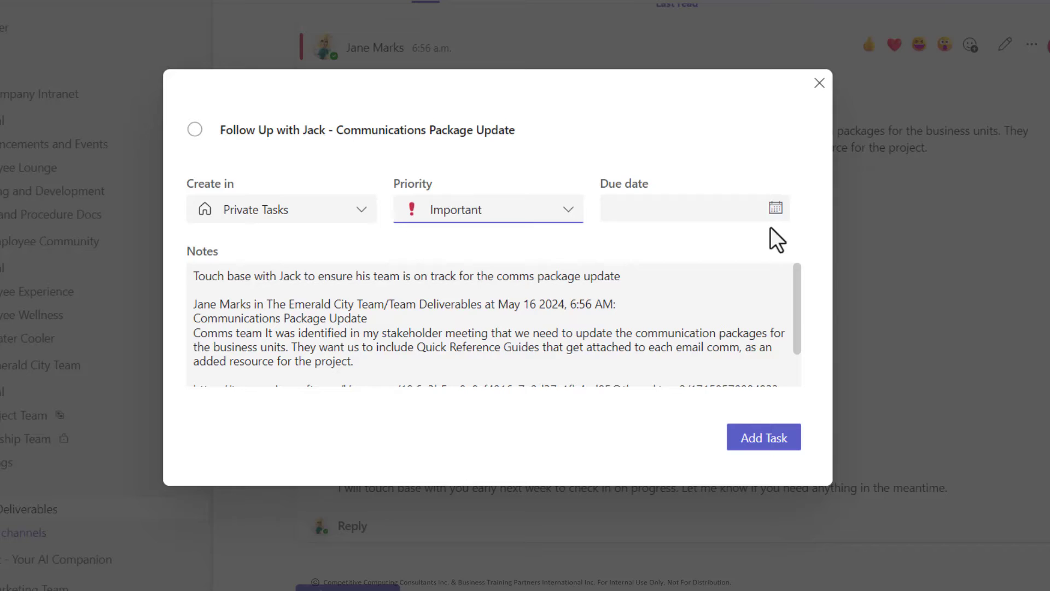
click(776, 209)
click(515, 363)
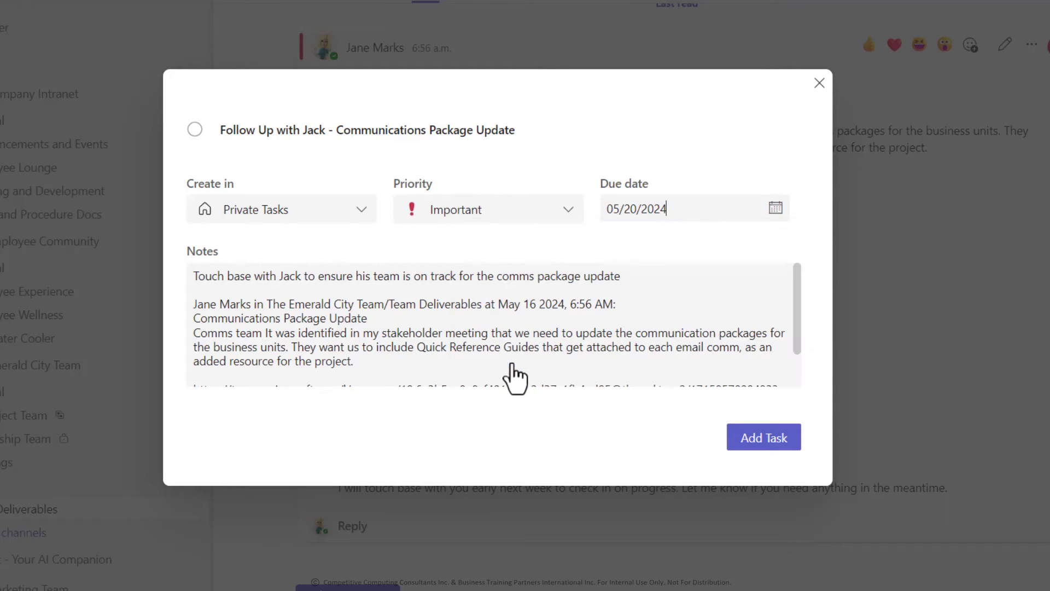
click(763, 439)
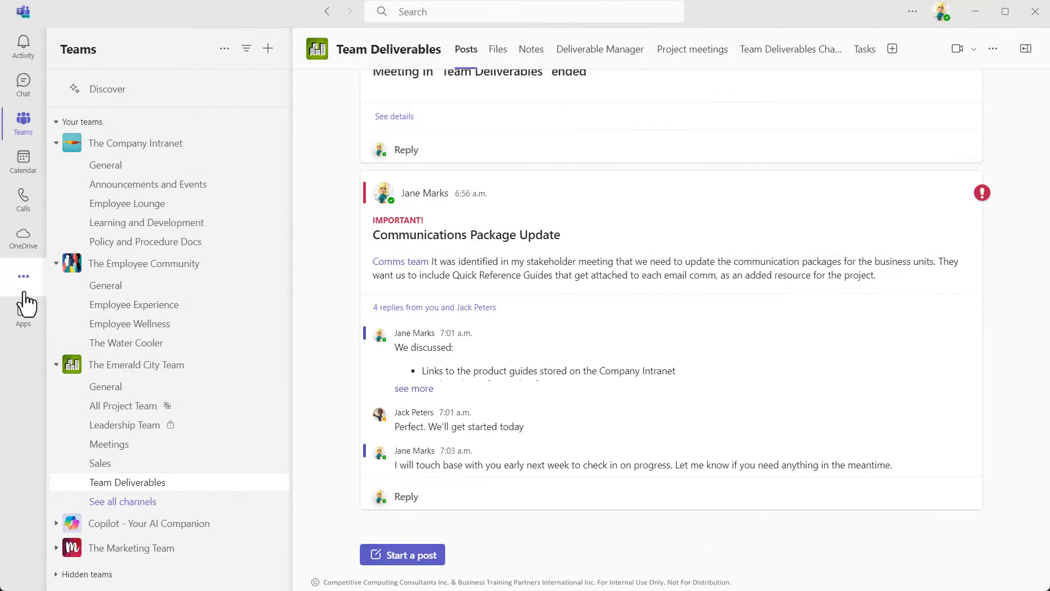
- Launch the Planner app from the left-rail apps flyout
click(24, 277)
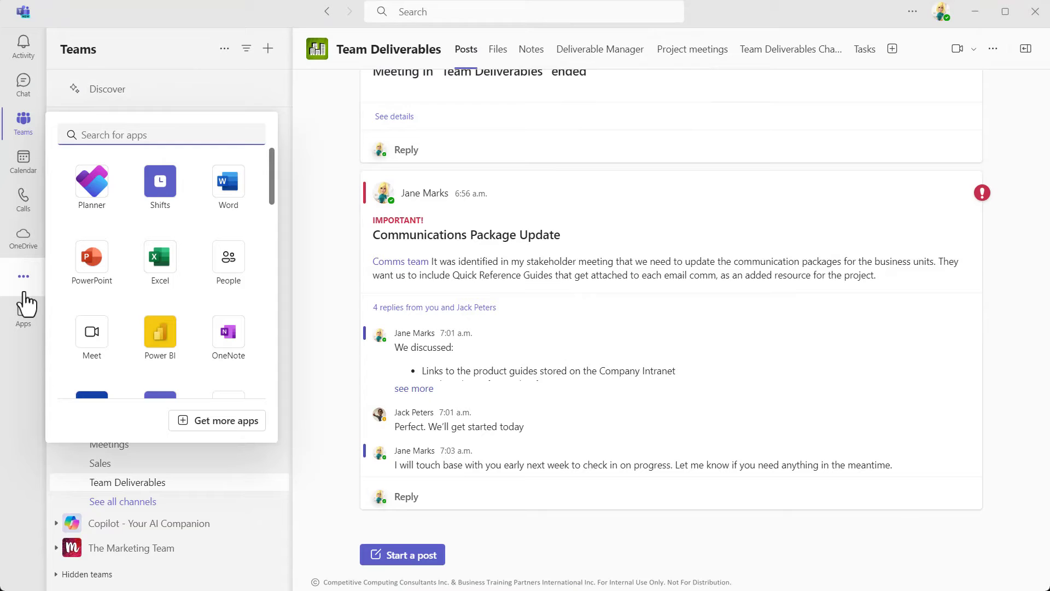
click(92, 187)
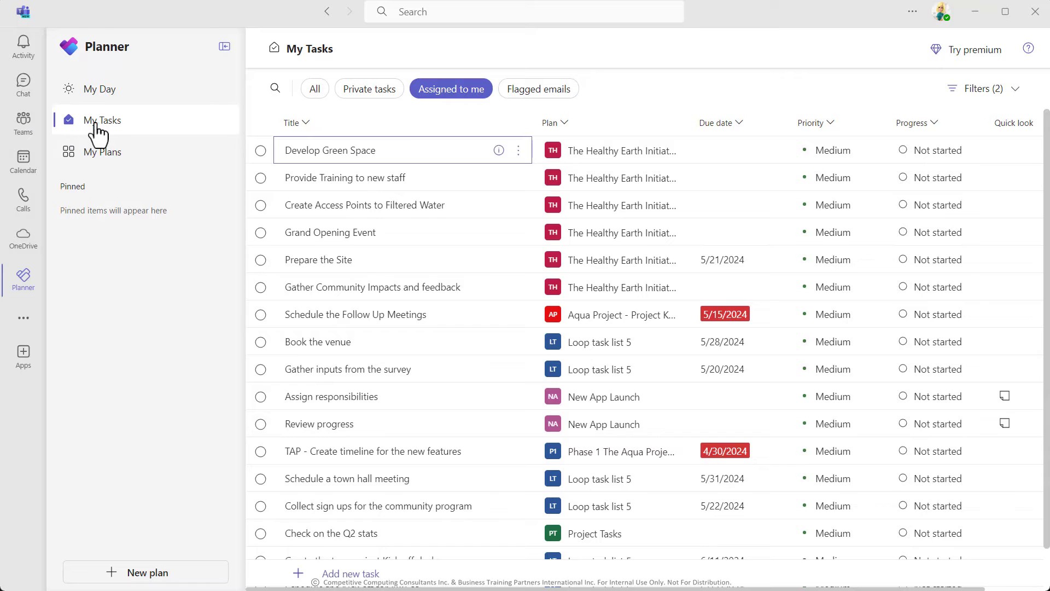
- Filter My Tasks to private tasks and open the Follow Up with Jack task's details
click(366, 91)
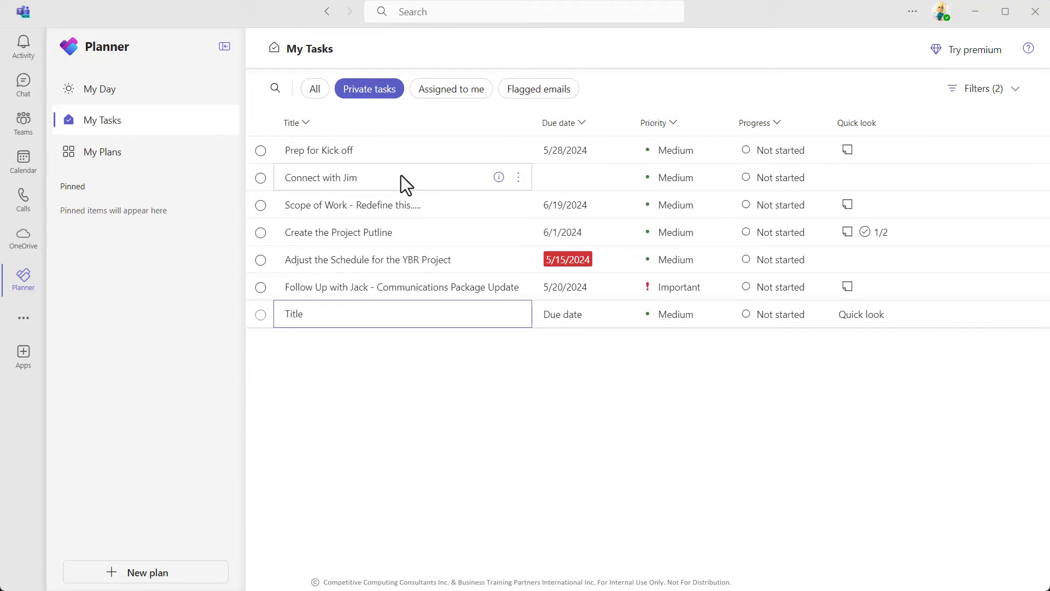
mouse_move(402, 286)
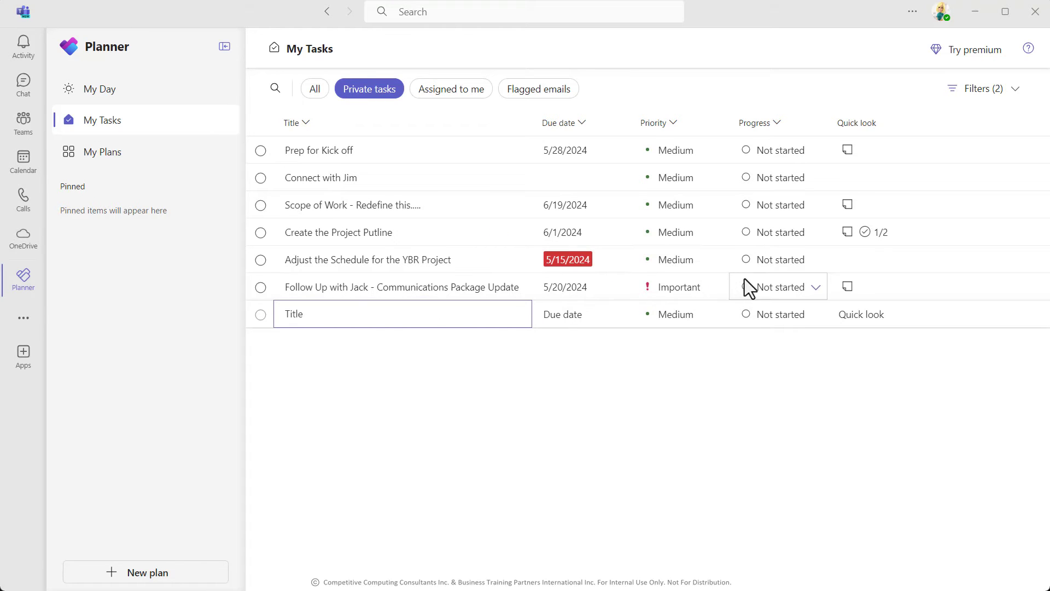
click(848, 286)
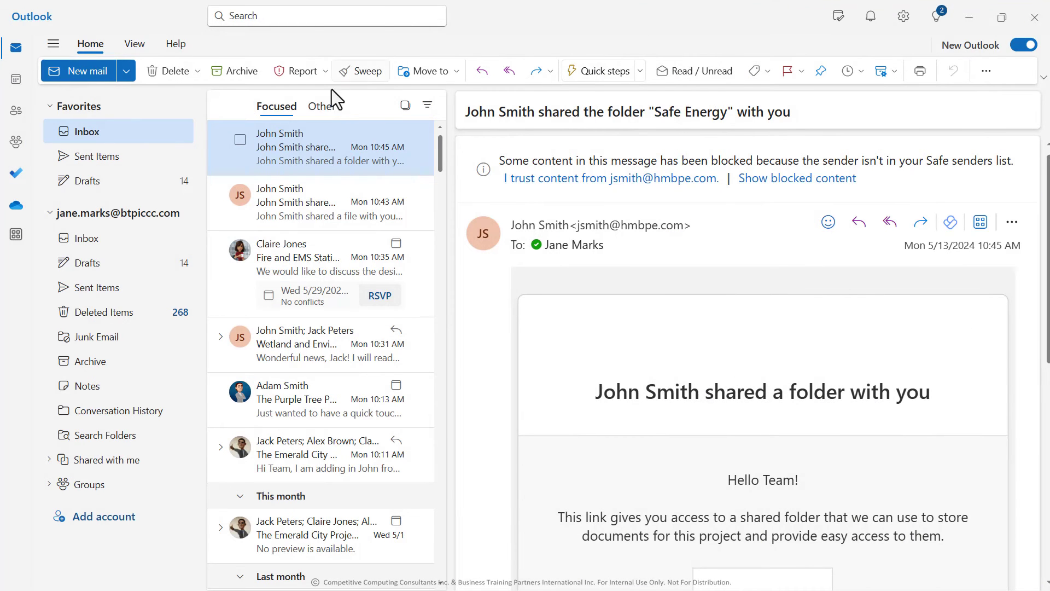
- Open the follow-up task in Outlook To Do and follow its notes link back to Teams
click(16, 177)
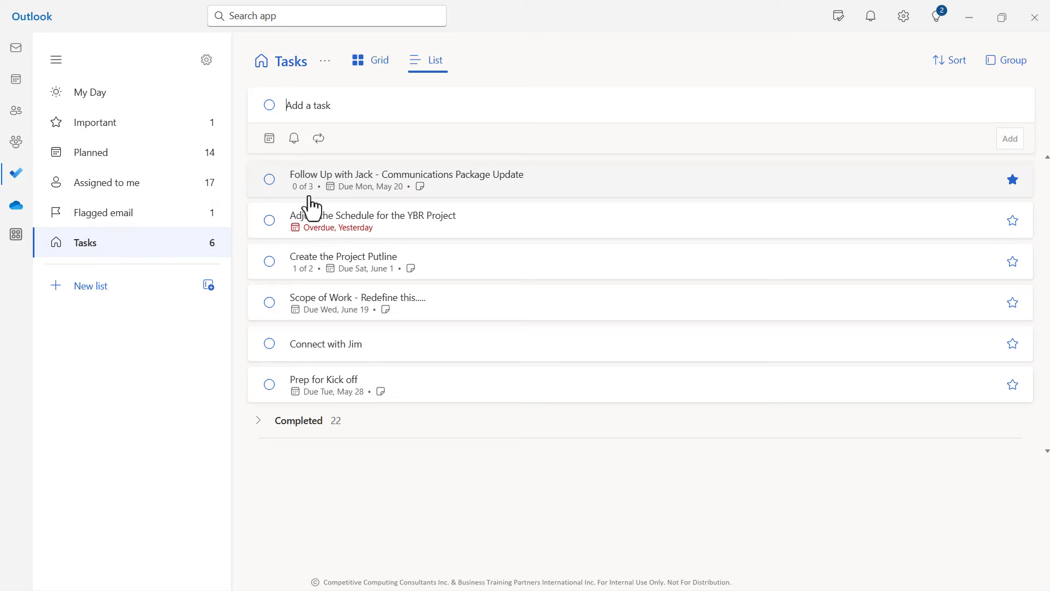
click(376, 181)
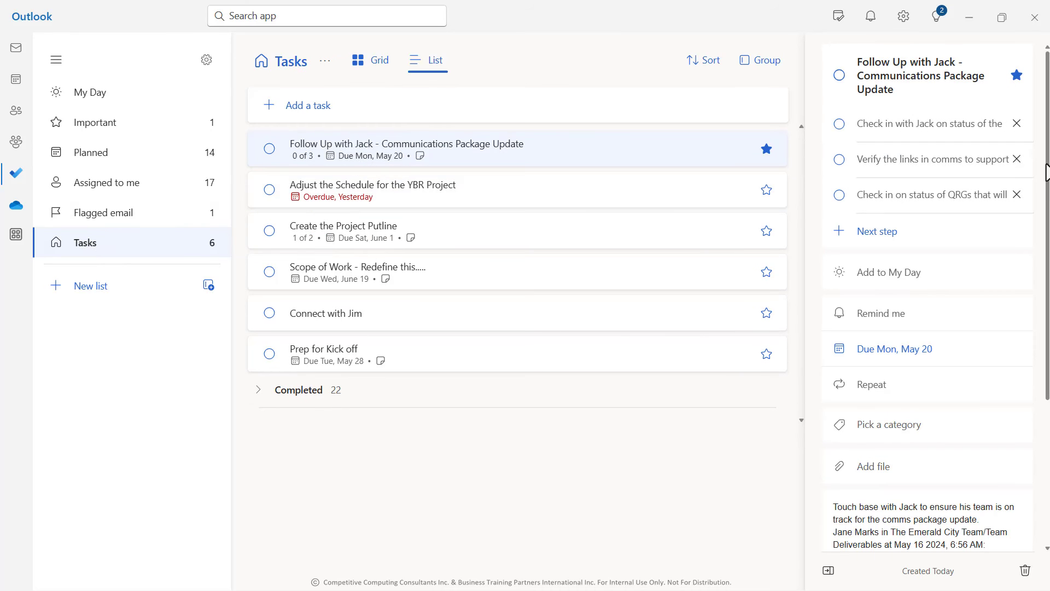
drag(1047, 170, 1045, 315)
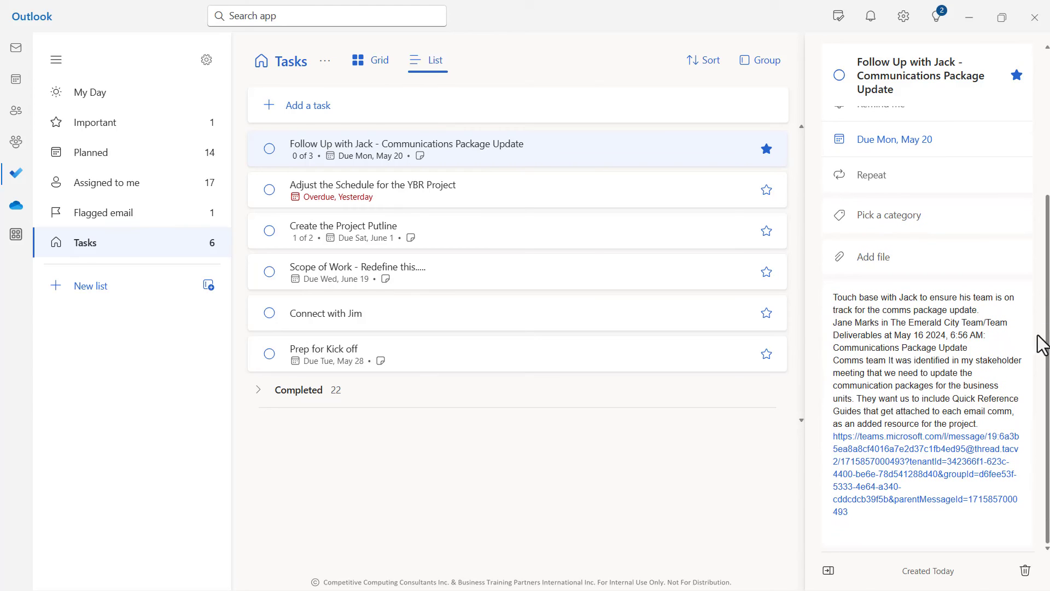
click(925, 461)
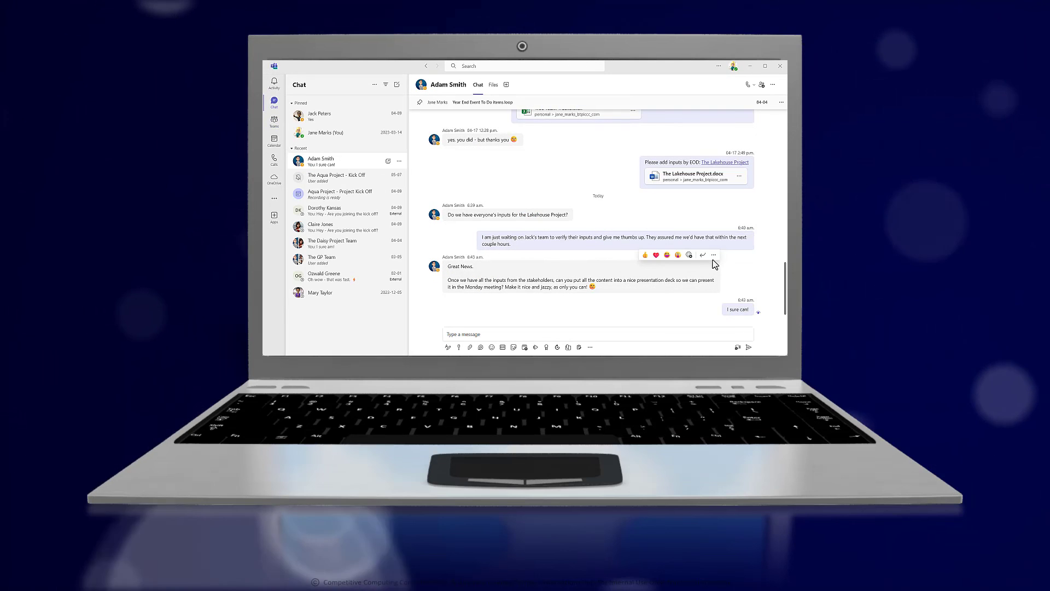
click(713, 255)
click(722, 311)
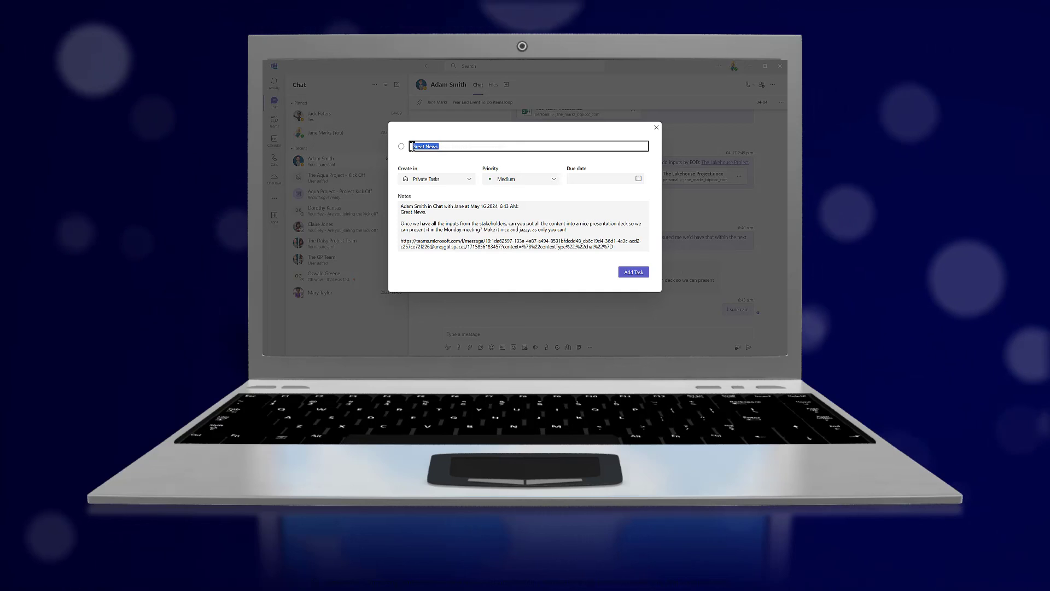
text(Create Lakehouse Project presentation deck)
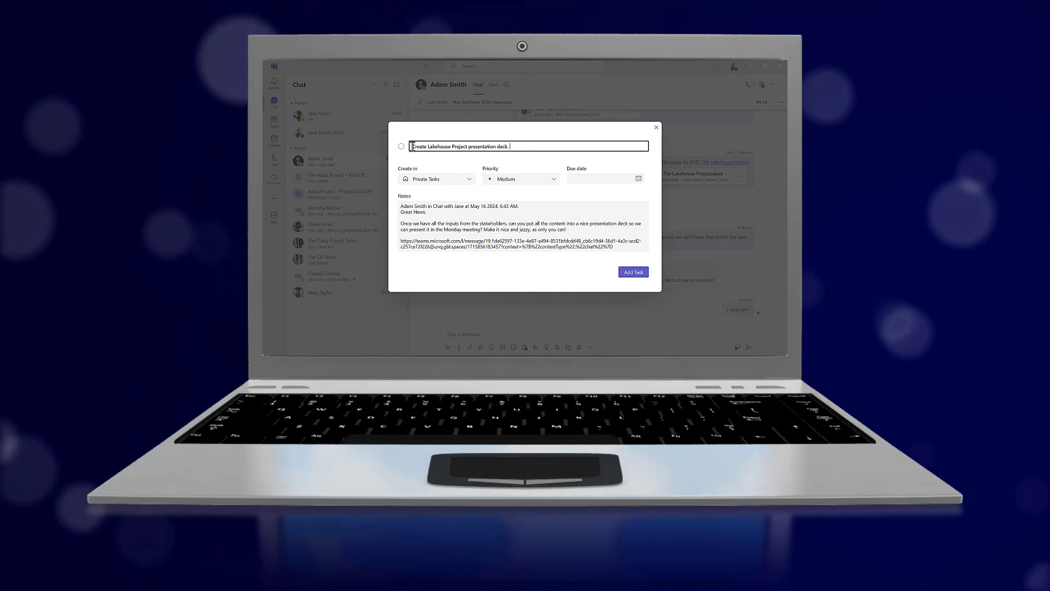
click(632, 272)
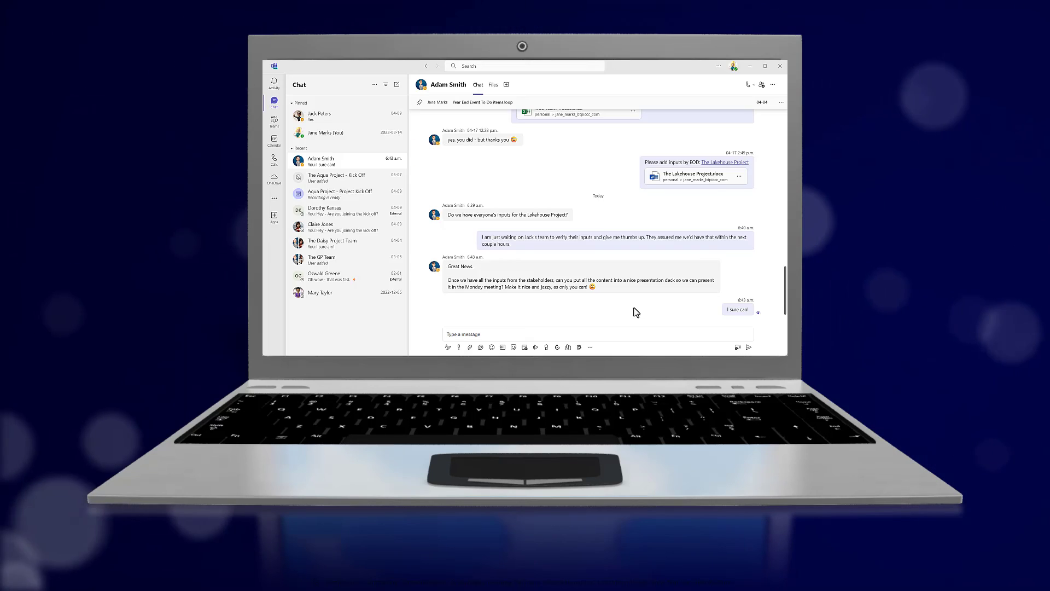